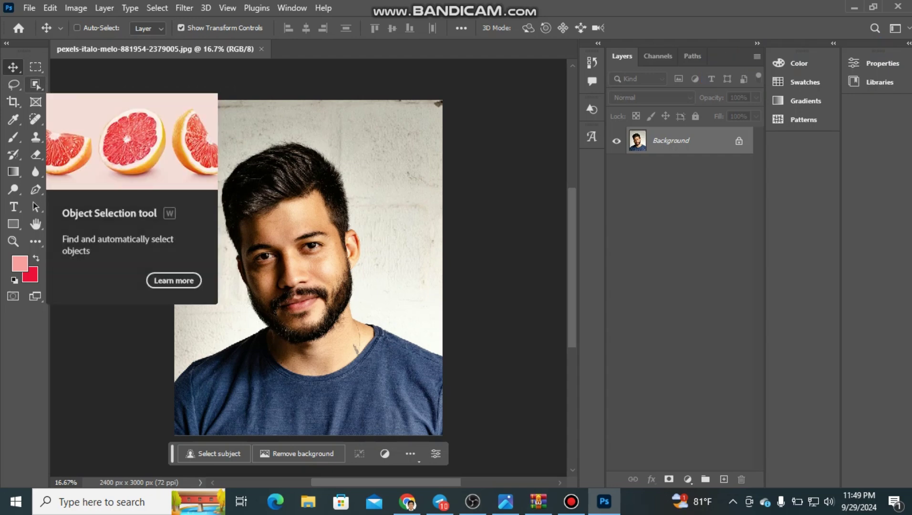
Select the man in the portrait with the Object Selection tool and unlock the Background layer
left_click(36, 85)
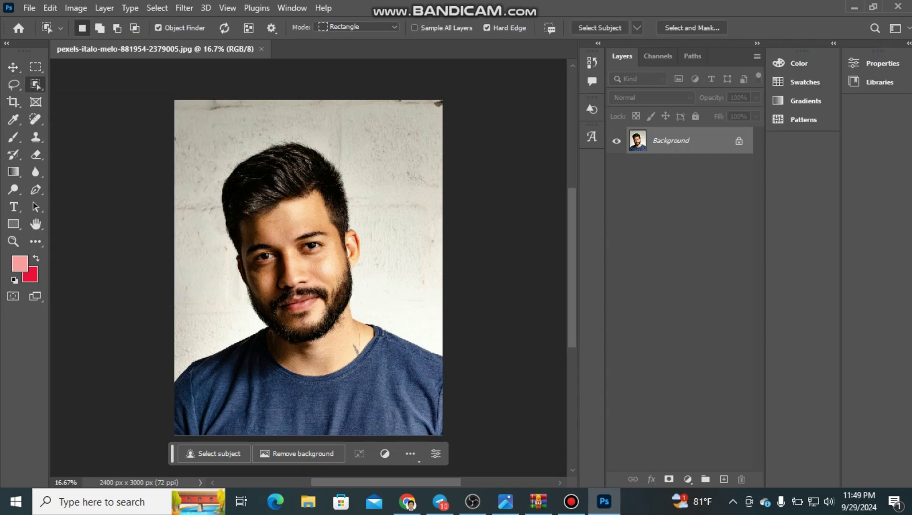
left_click_drag(175, 101, 448, 437)
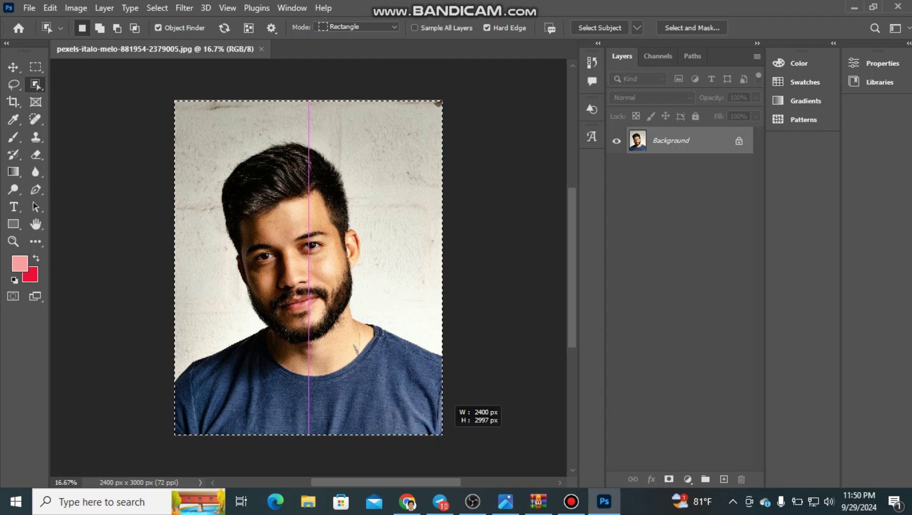
left_click_drag(443, 435, 443, 435)
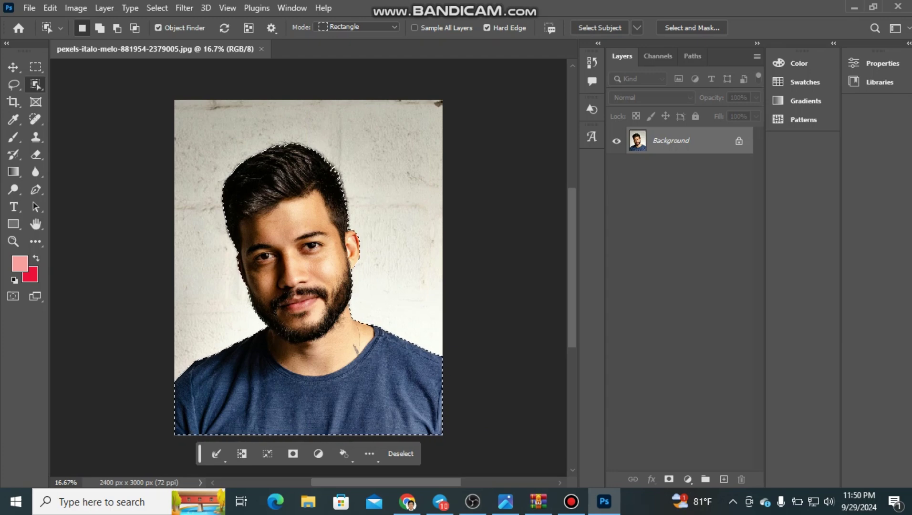
left_click(739, 142)
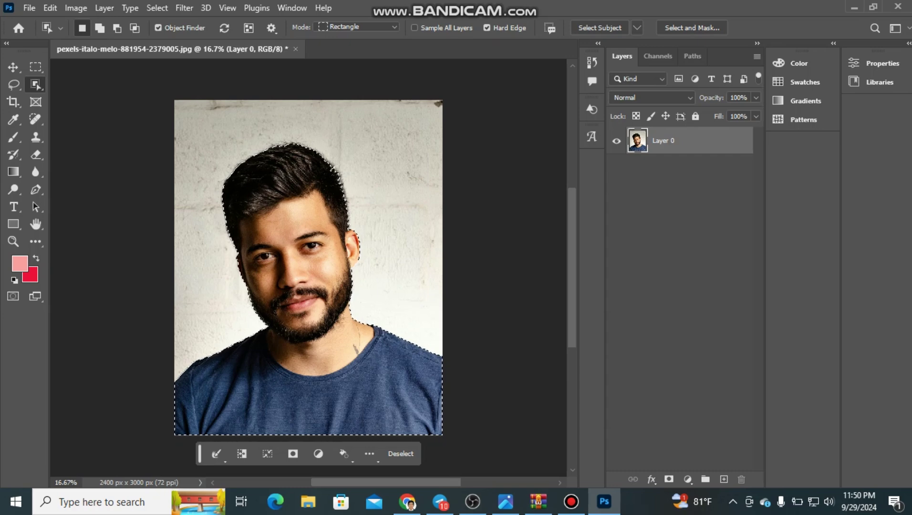
Create a new white 1080 x 1080 px RGB document at 300 pixels/inch
left_click(29, 8)
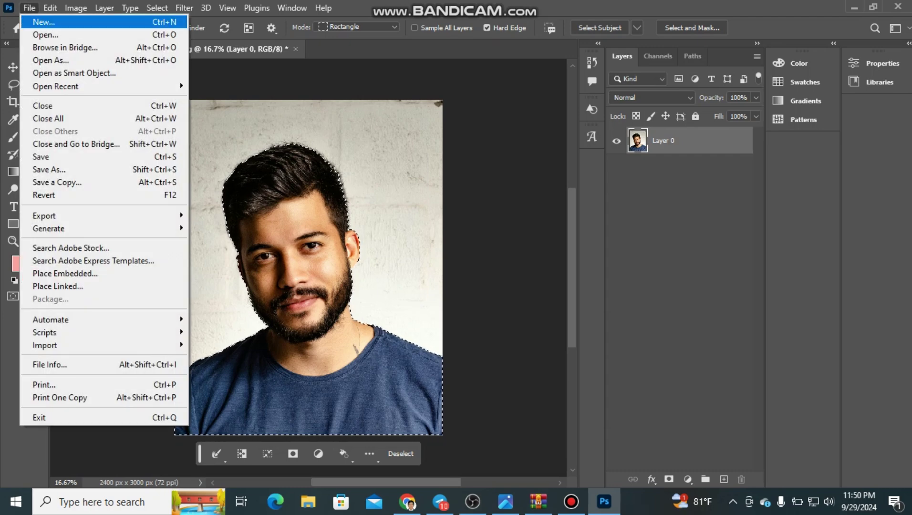
left_click(44, 22)
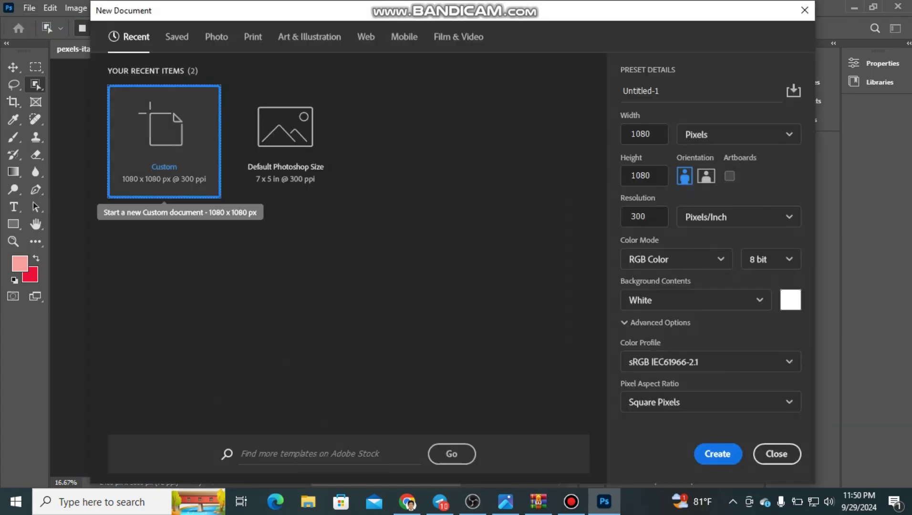
key("Return")
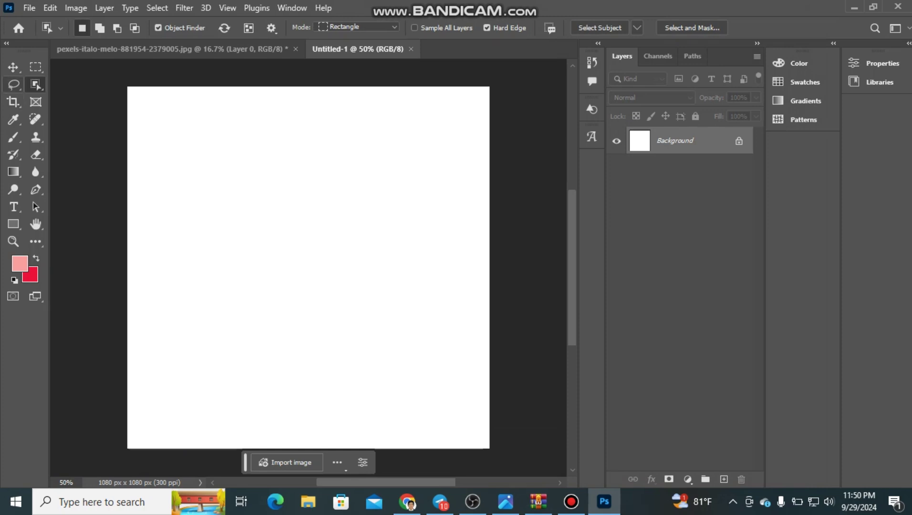
Copy the selected man from the portrait photo into the new Untitled-1 document as a separate layer
key("ctrl+Tab")
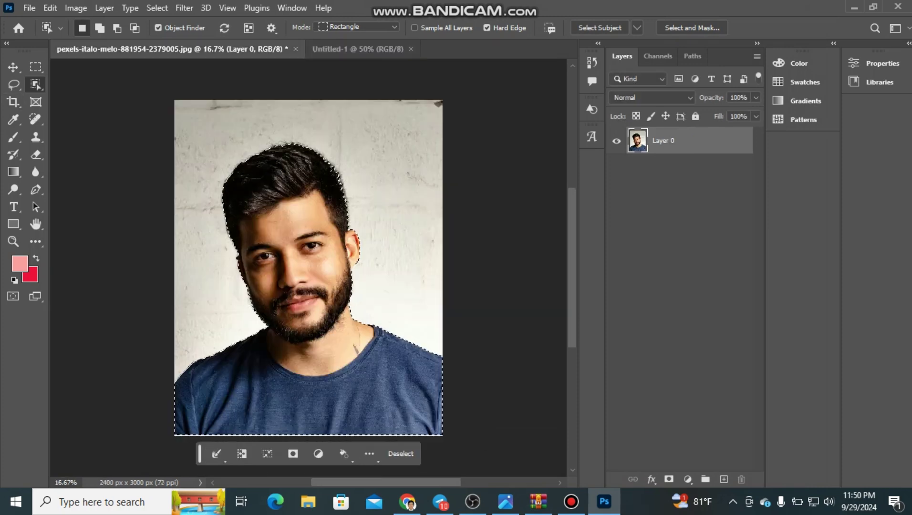
key("v")
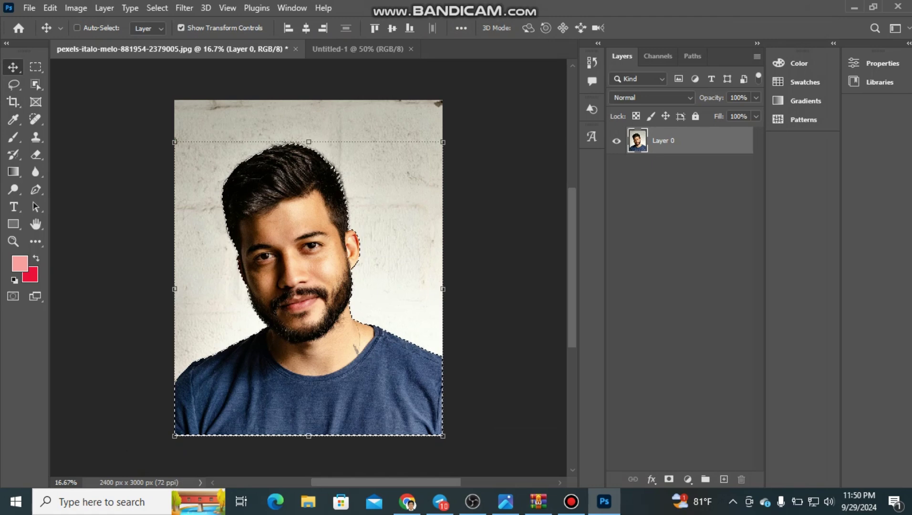
left_click_drag(299, 226, 344, 69)
key("ctrl+z")
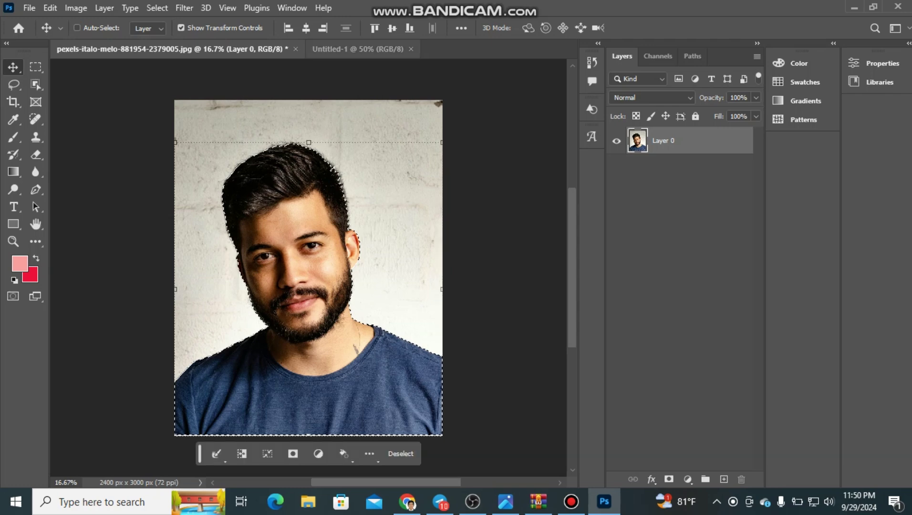
left_click_drag(293, 219, 315, 257)
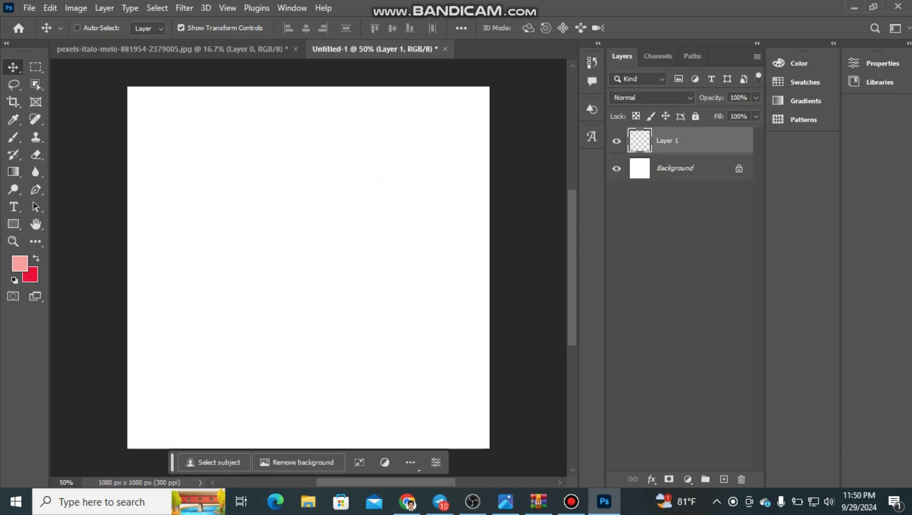
scroll(315, 258, "up", 1)
scroll(309, 267, "up", 1)
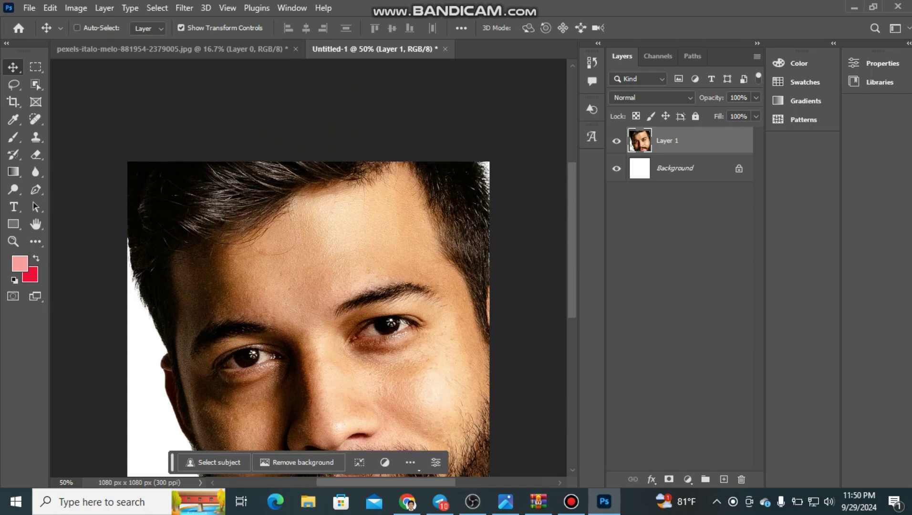
scroll(308, 268, "down", 3)
scroll(309, 267, "up", 1)
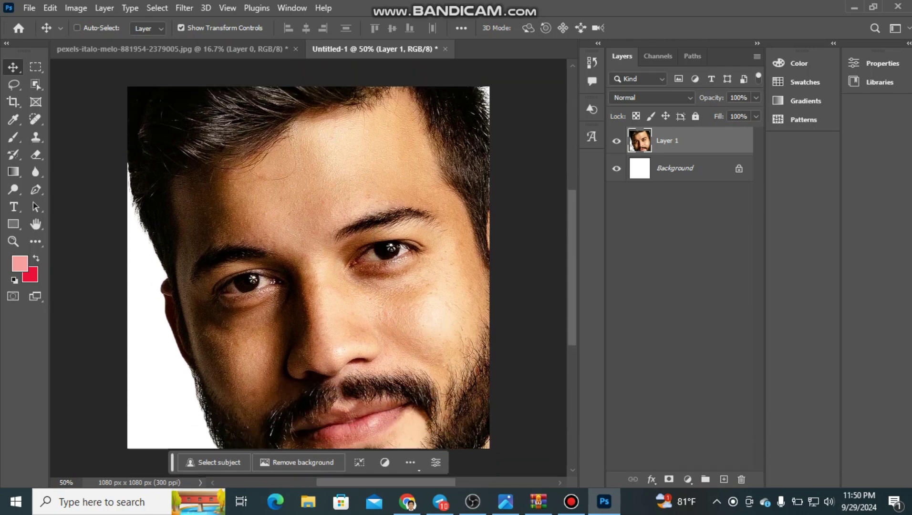
Scale the man cutout down proportionally so all of him fits within the white canvas
key("ctrl")
key("ctrl+minus")
key("ctrl+minus")
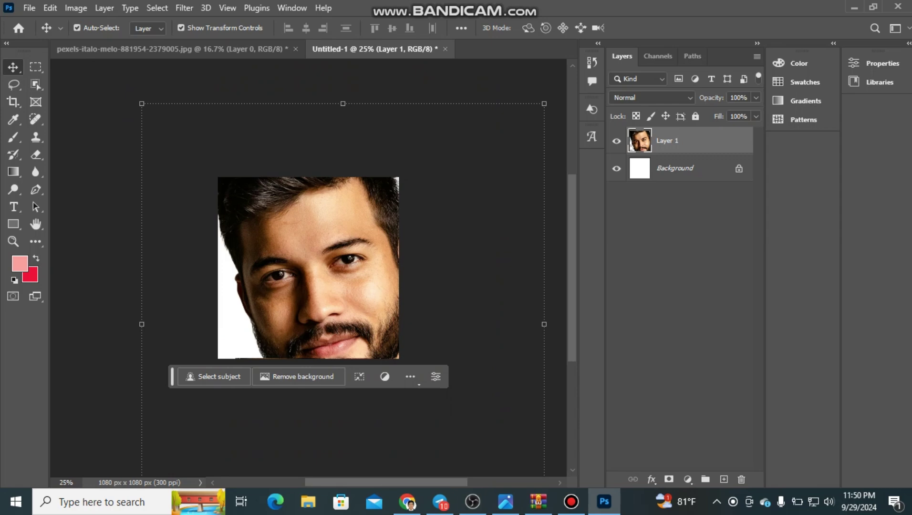
key("ctrl+minus")
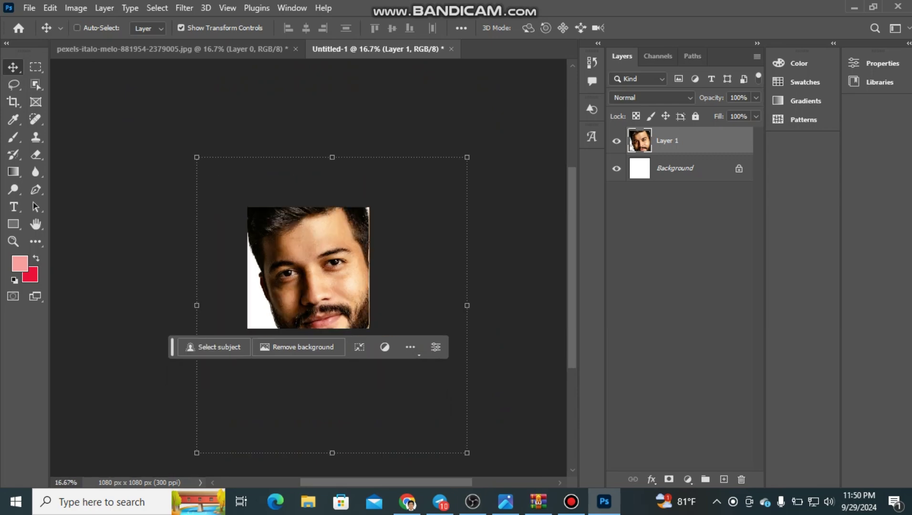
key("alt")
left_click_drag(197, 158, 297, 268)
left_click_drag(331, 306, 314, 284)
key("Return")
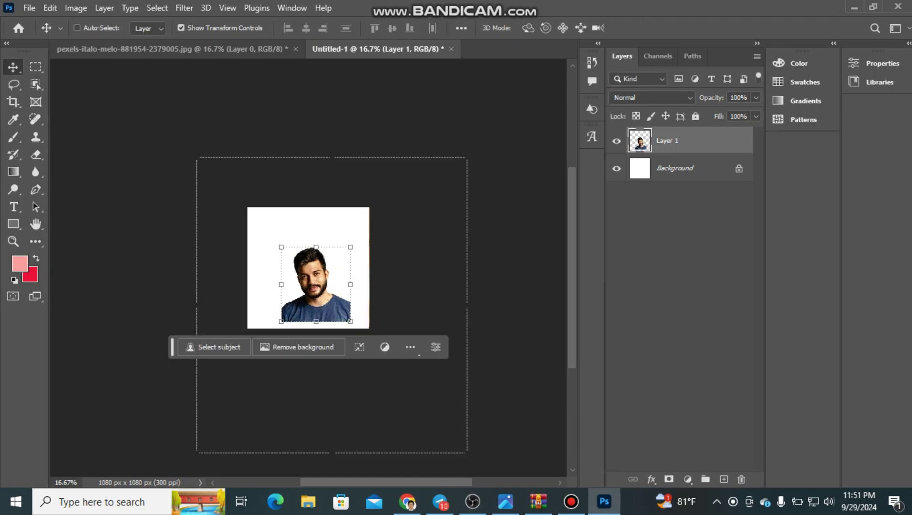
Move the man cutout into the lower-left corner of the canvas, flush with both edges
key("ctrl")
key("ctrl+0")
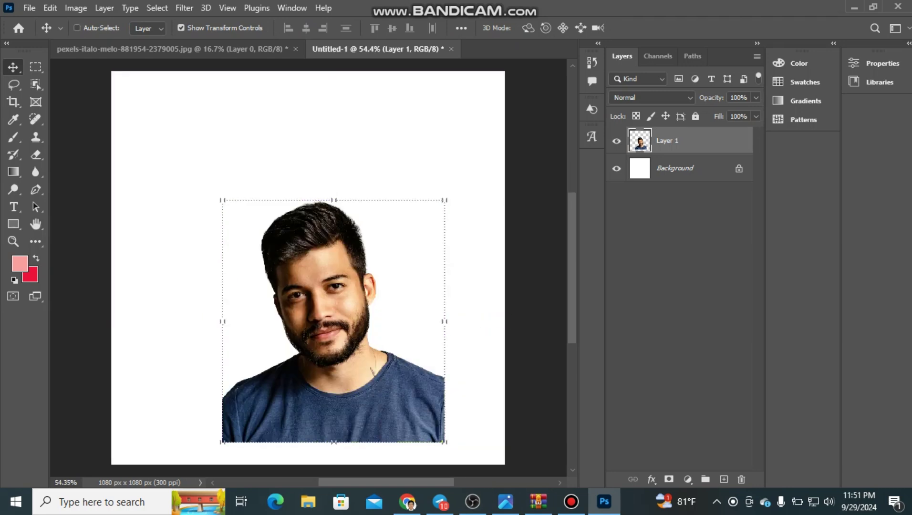
left_click_drag(411, 282, 367, 277)
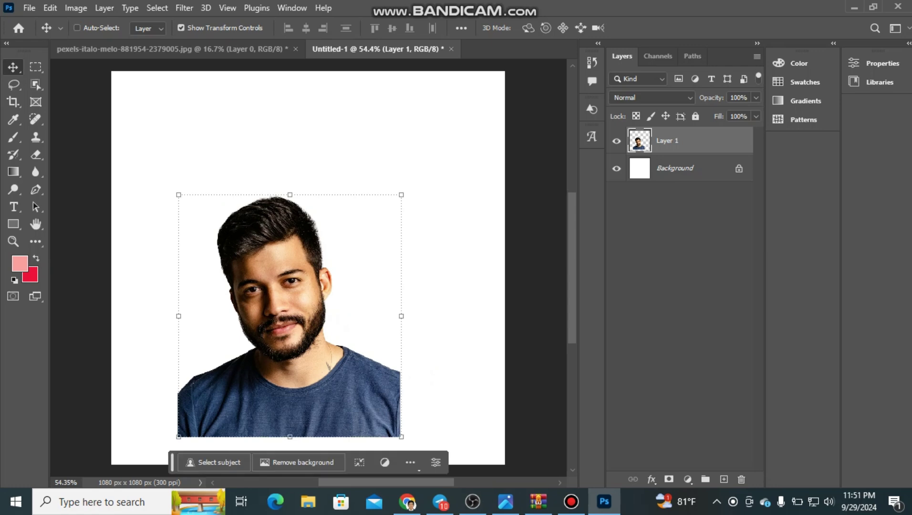
left_click_drag(312, 313, 252, 336)
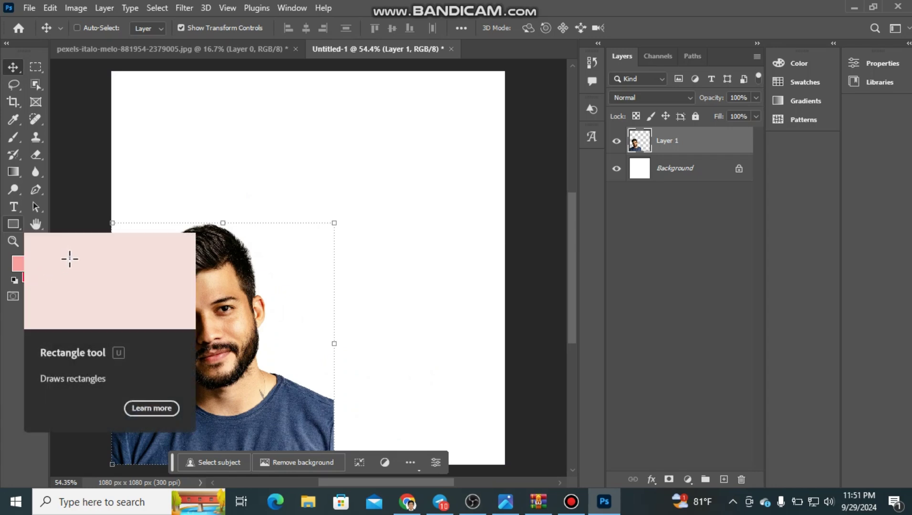
Draw a rectangle about 453 x 585 px in the canvas's upper-right area and round its corners to about 61 px
left_click(13, 223)
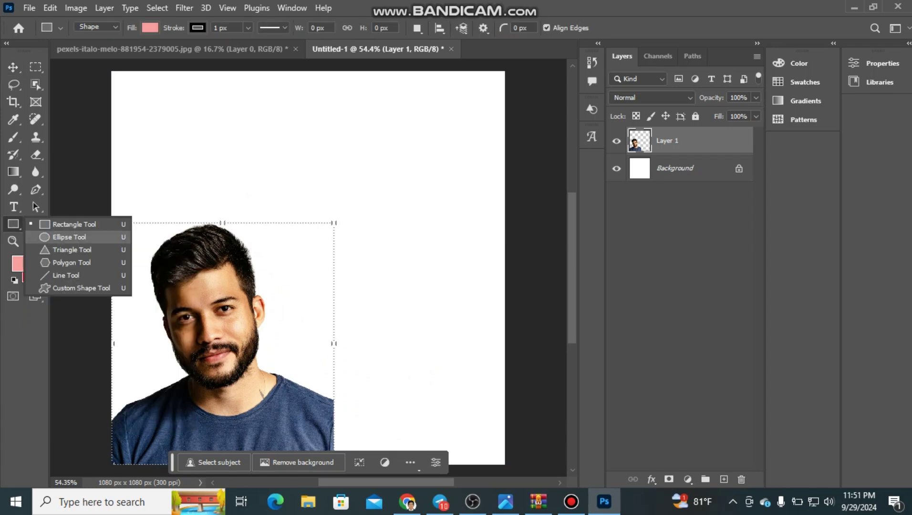
left_click(74, 224)
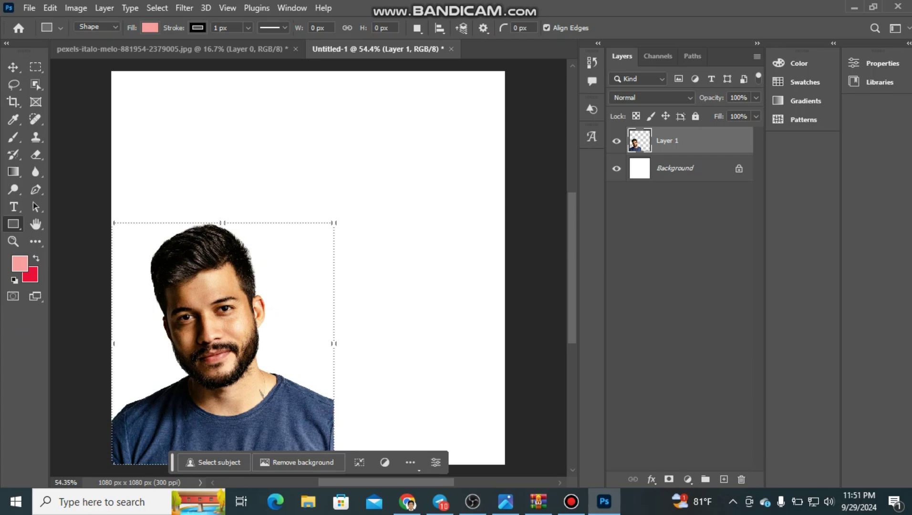
left_click_drag(315, 100, 481, 313)
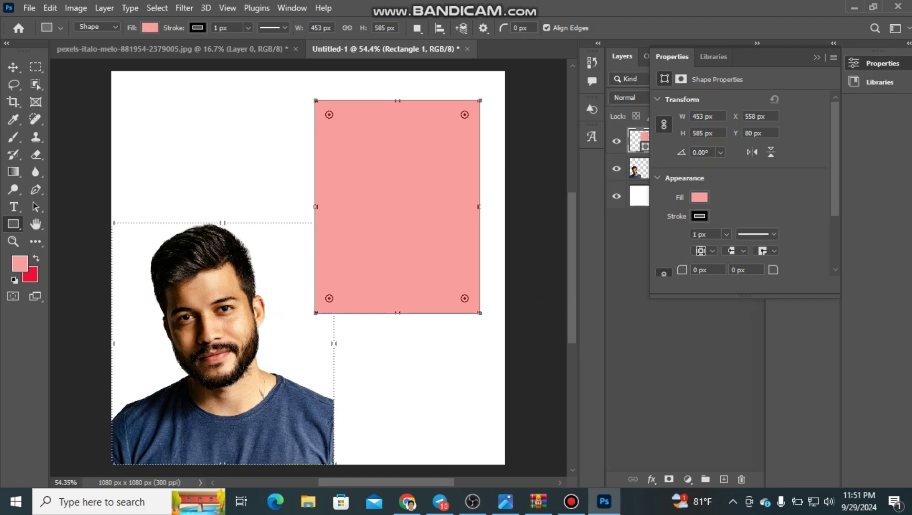
left_click_drag(329, 115, 337, 122)
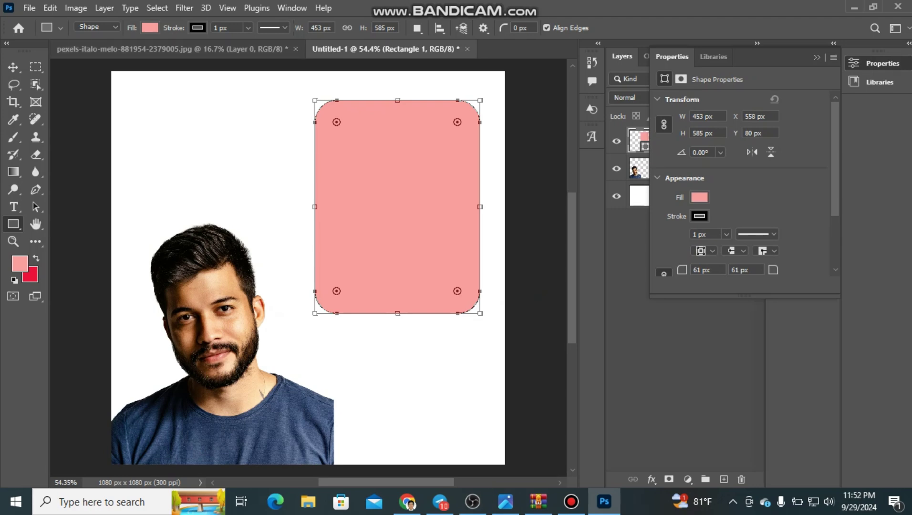
Fill the rounded rectangle with the teal-to-blue linear gradient preset
left_click(150, 27)
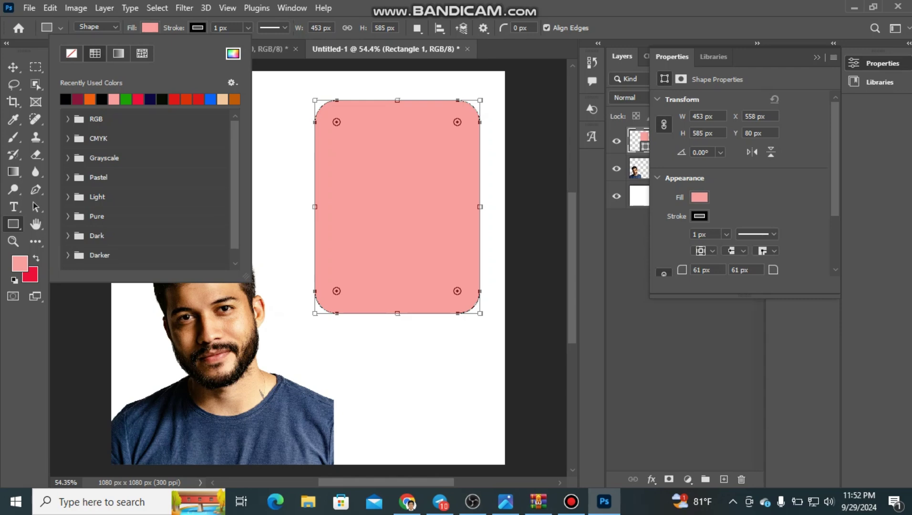
left_click(119, 53)
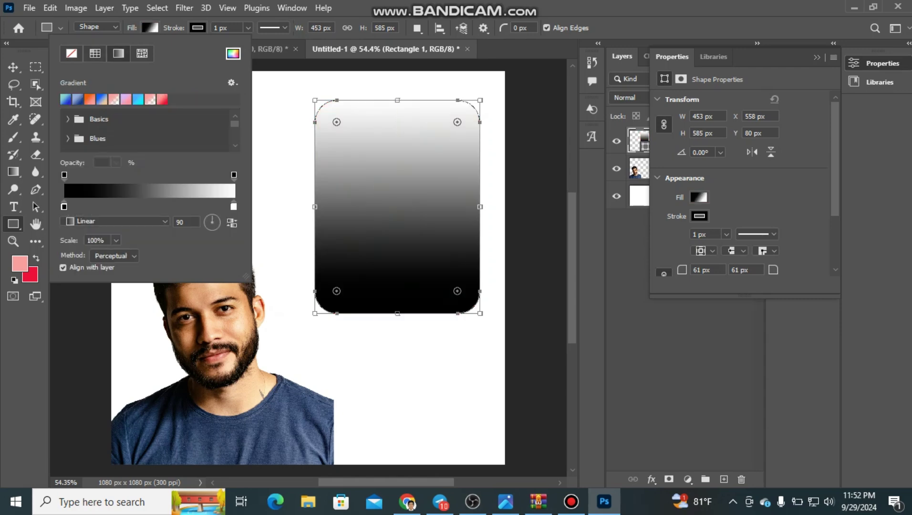
left_click(66, 99)
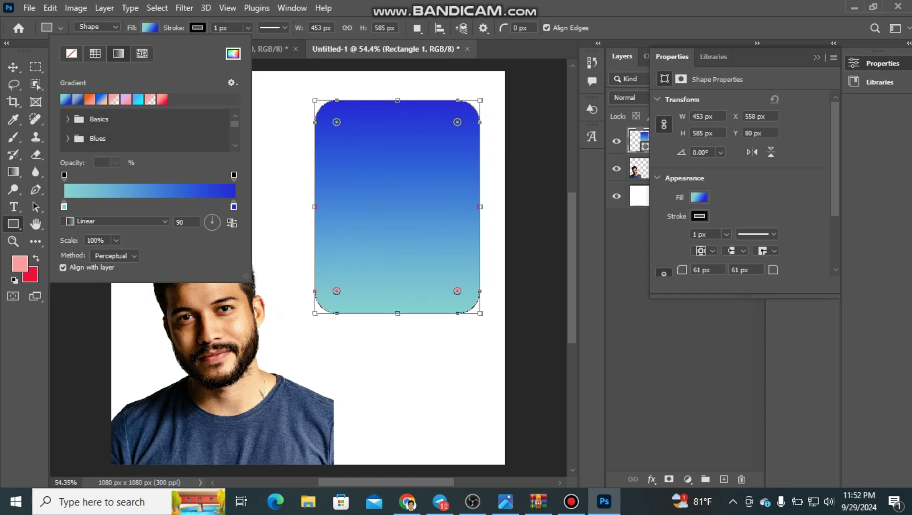
scroll(143, 129, "down", 1)
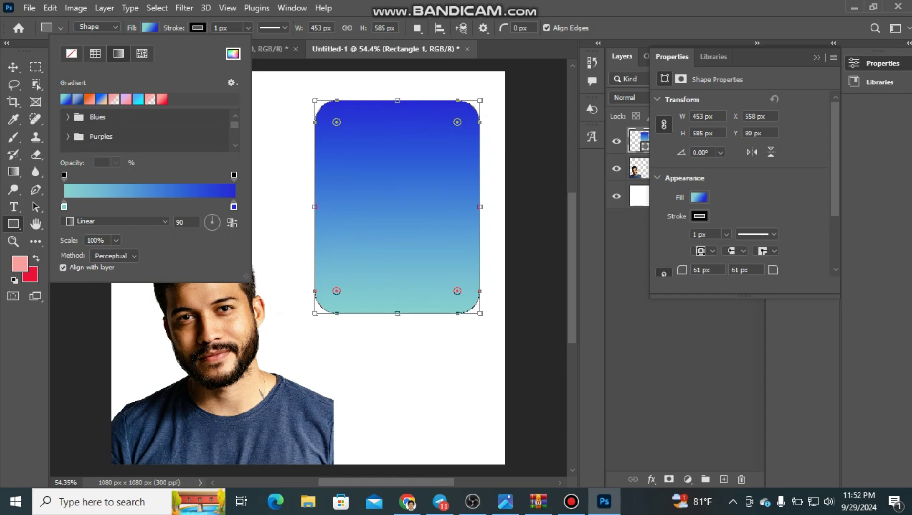
left_click(68, 137)
scroll(144, 132, "down", 4)
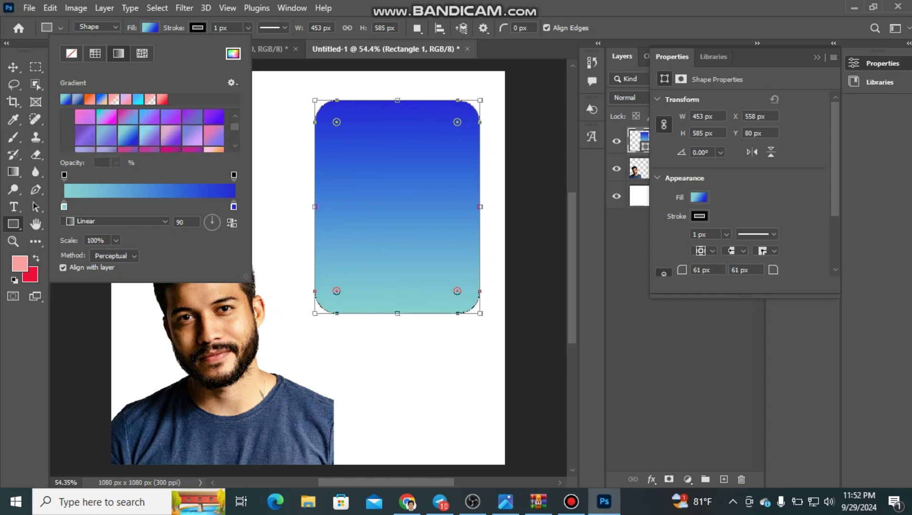
scroll(150, 131, "down", 1)
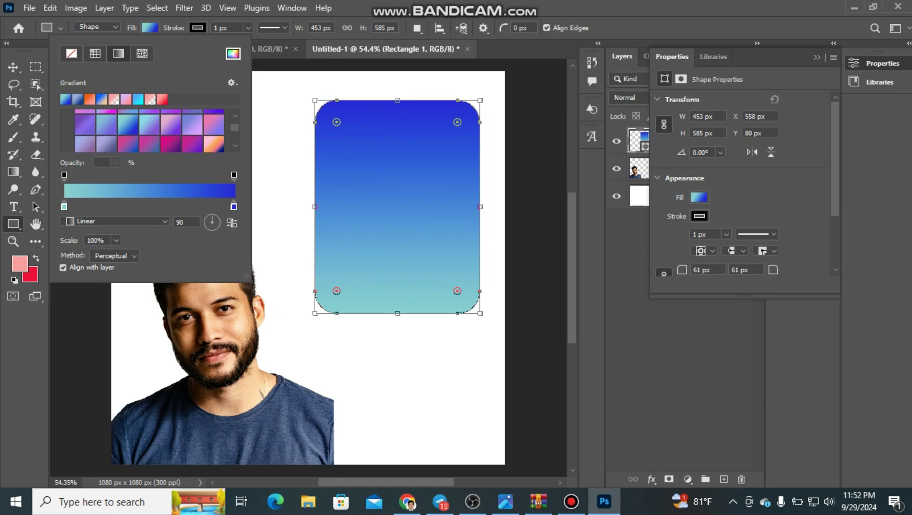
left_click(287, 182)
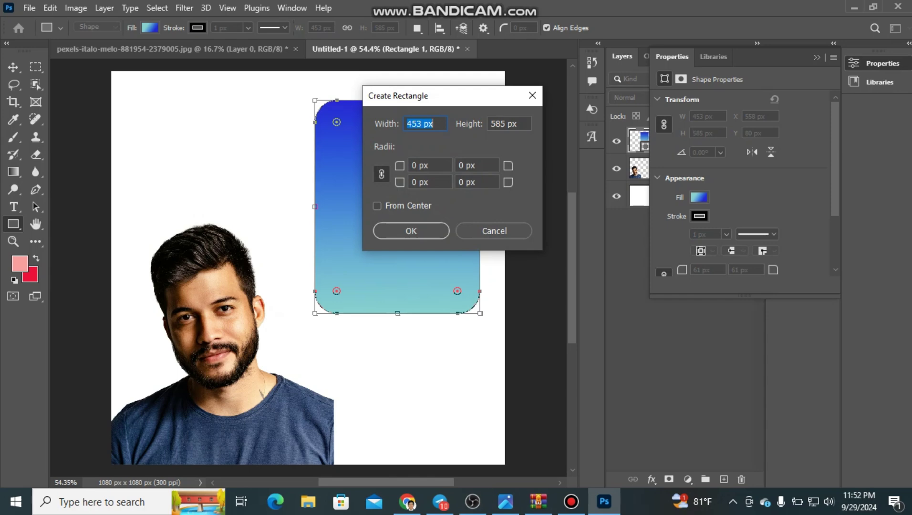
left_click(532, 95)
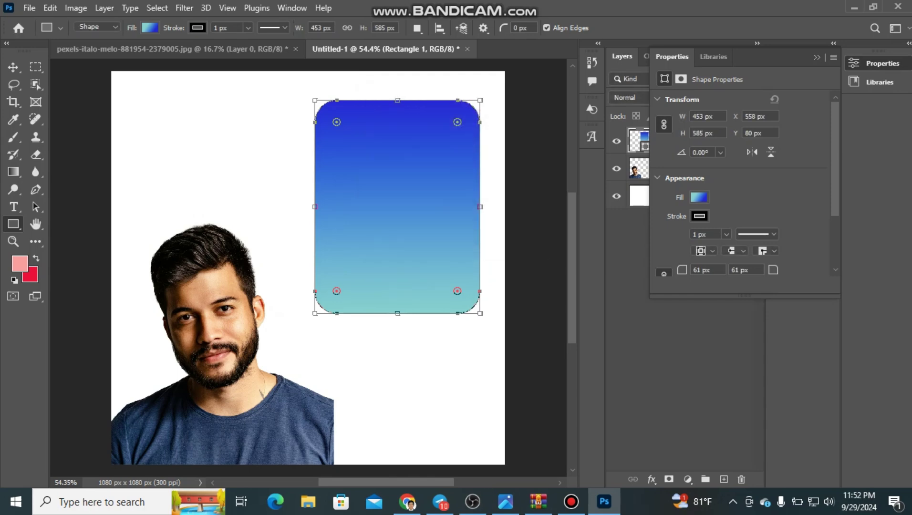
Remove the stroke from the rounded gradient rectangle
key("ctrl+1")
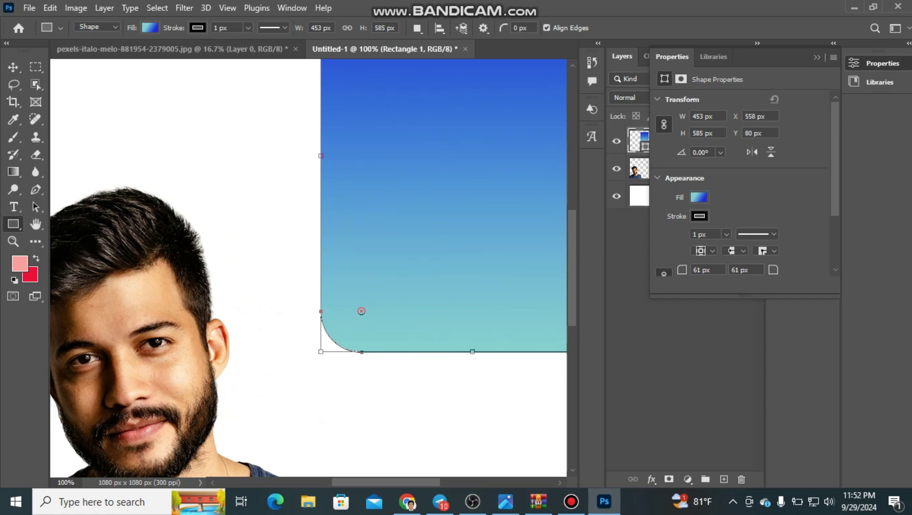
left_click(197, 27)
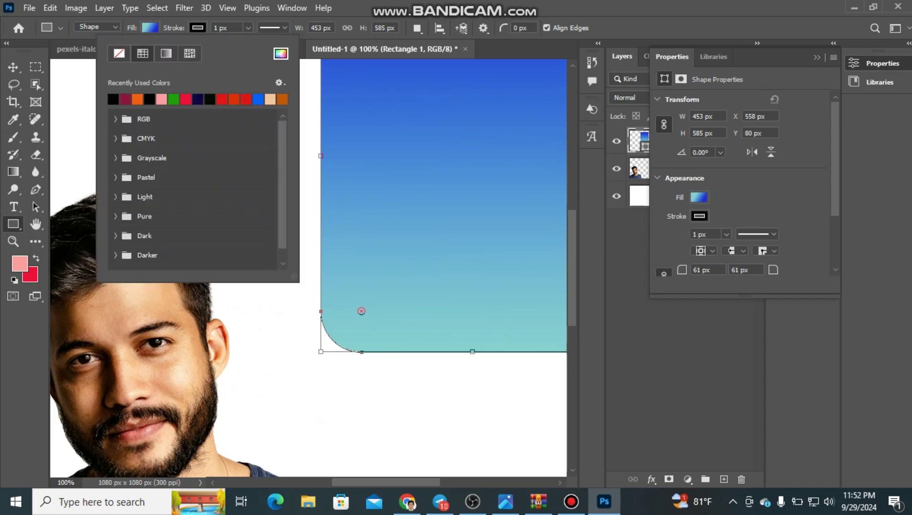
left_click(119, 53)
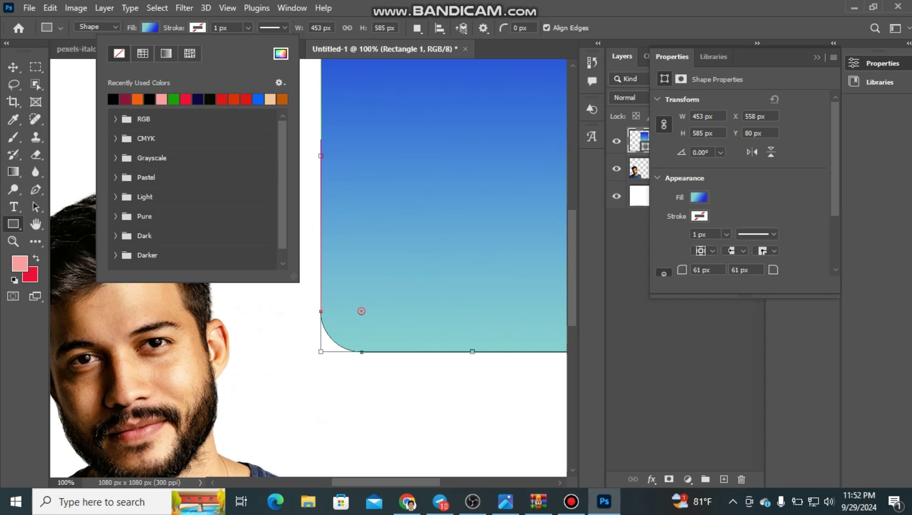
key("v")
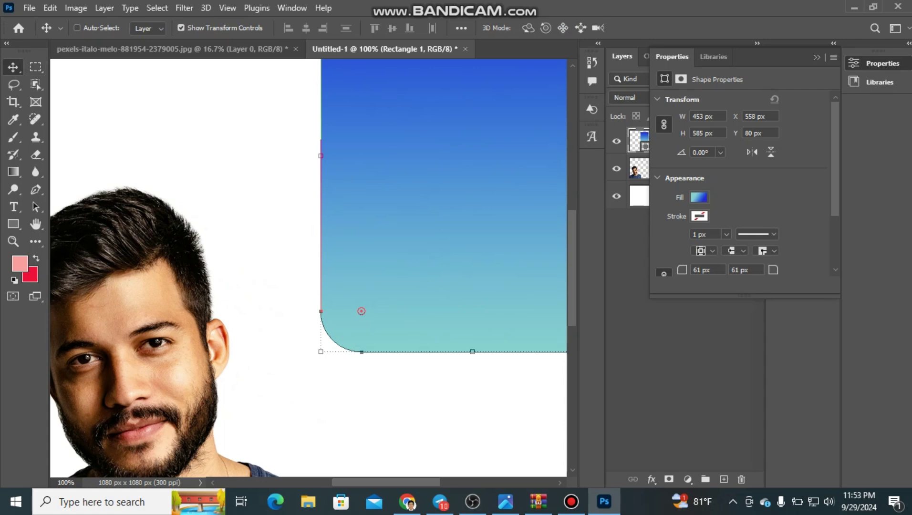
Move the gradient rectangle from the upper-right area onto the man cutout in the canvas's lower-left area
key("ctrl")
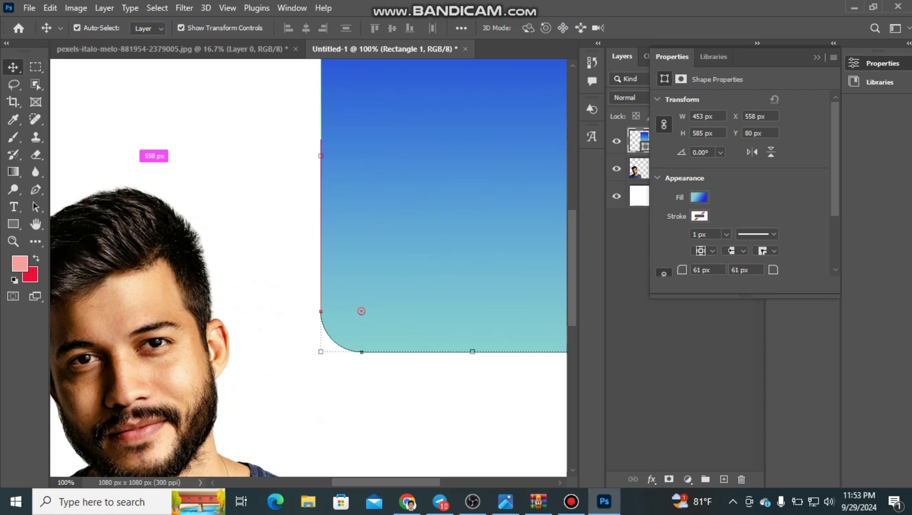
key("ctrl+minus")
key("ctrl+minus")
key("ctrl+minus")
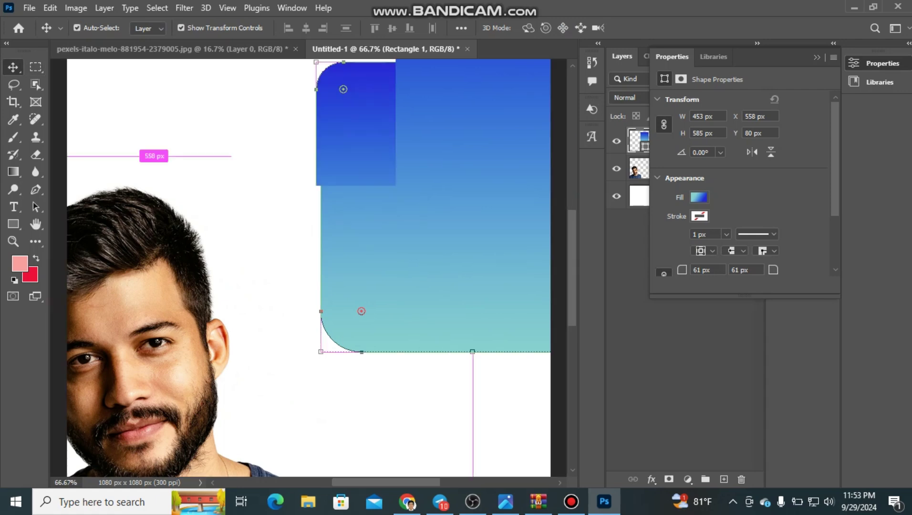
key("ctrl")
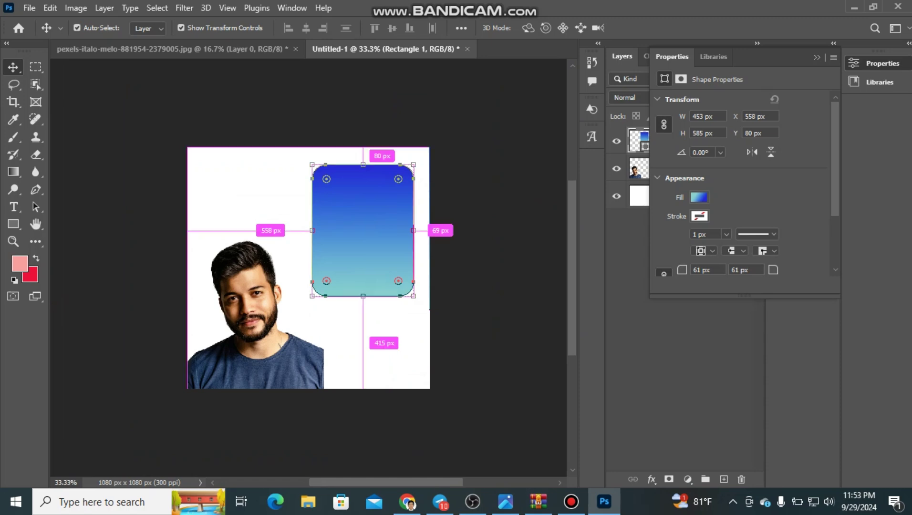
key("ctrl+plus")
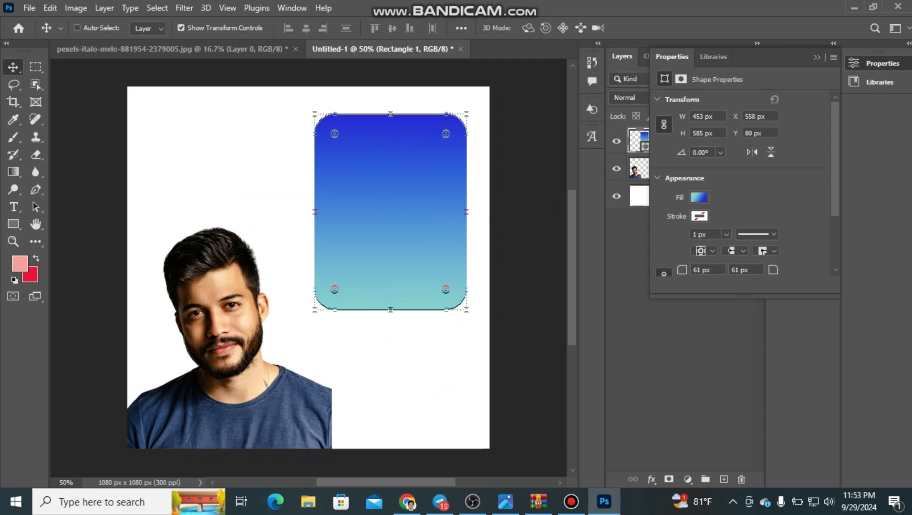
left_click_drag(385, 173, 224, 318)
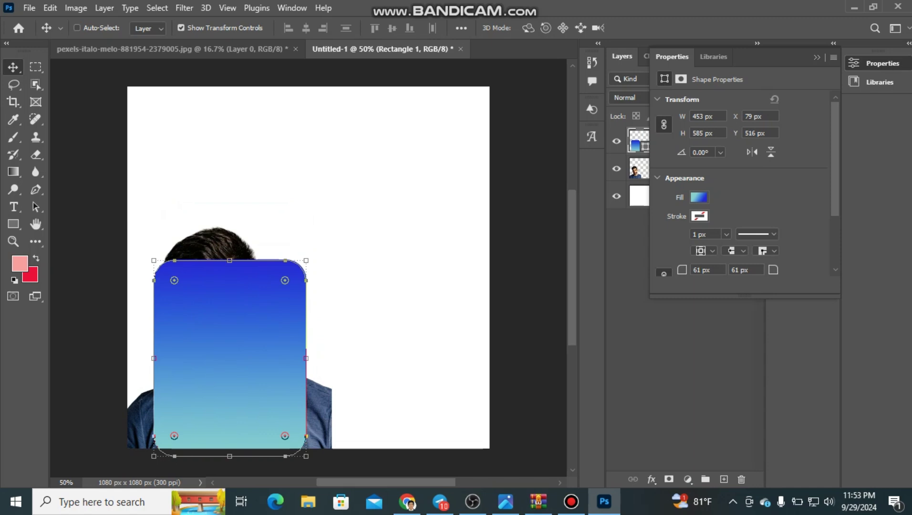
Scale the gradient rectangle with Free Transform to about 510 x 689 px, nearly covering the man but narrower than his shoulders
key("ctrl+t")
left_click_drag(306, 260, 319, 257)
left_click_drag(215, 270, 229, 218)
left_click_drag(331, 334, 316, 333)
key("Return")
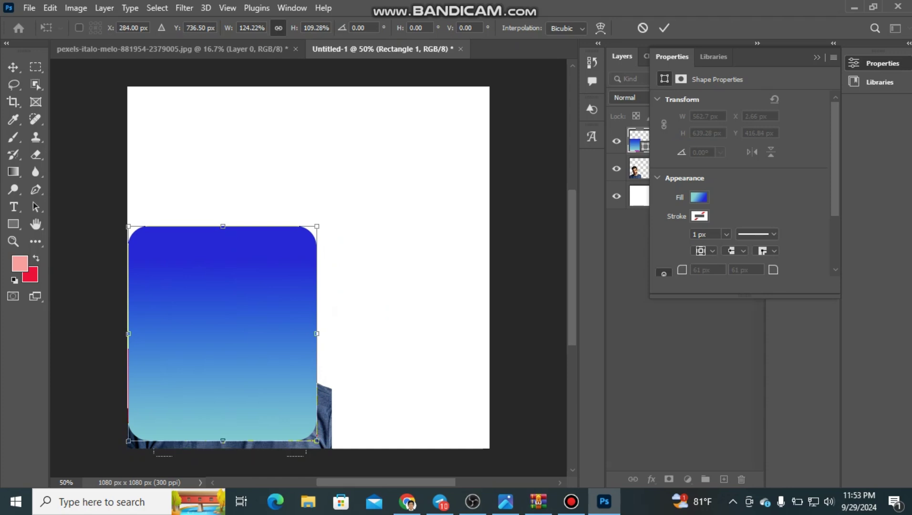
left_click_drag(266, 290, 279, 301)
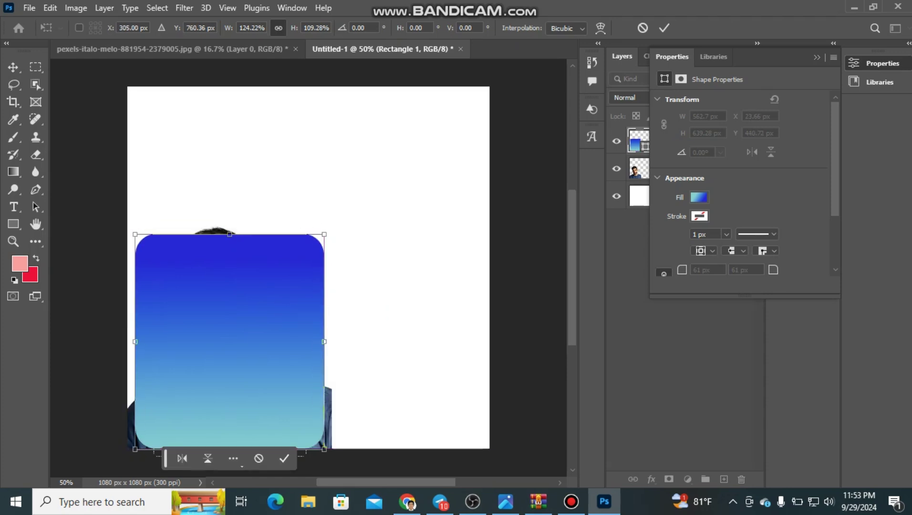
left_click_drag(230, 235, 229, 218)
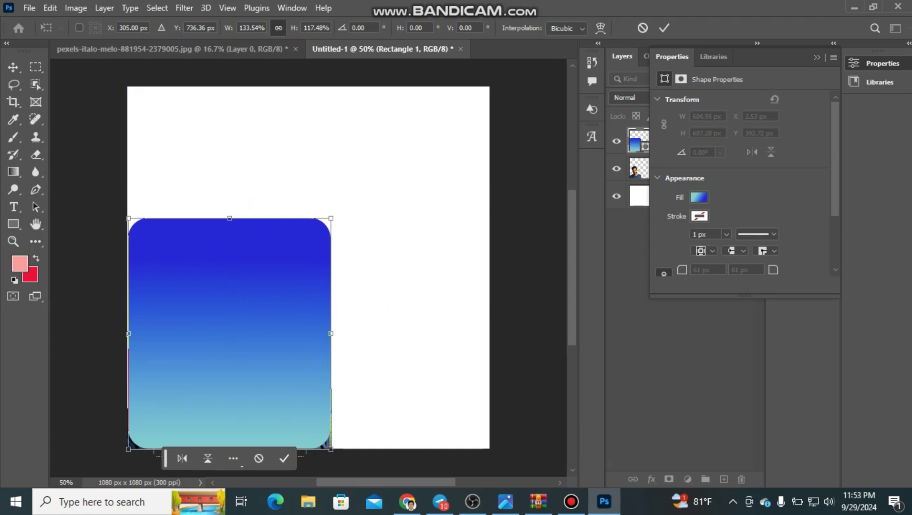
key("ctrl+z")
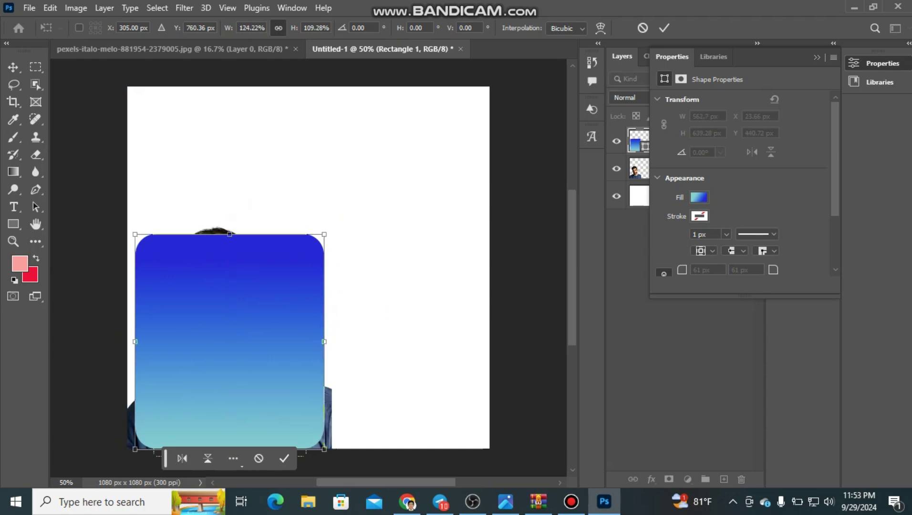
left_click_drag(324, 234, 309, 235)
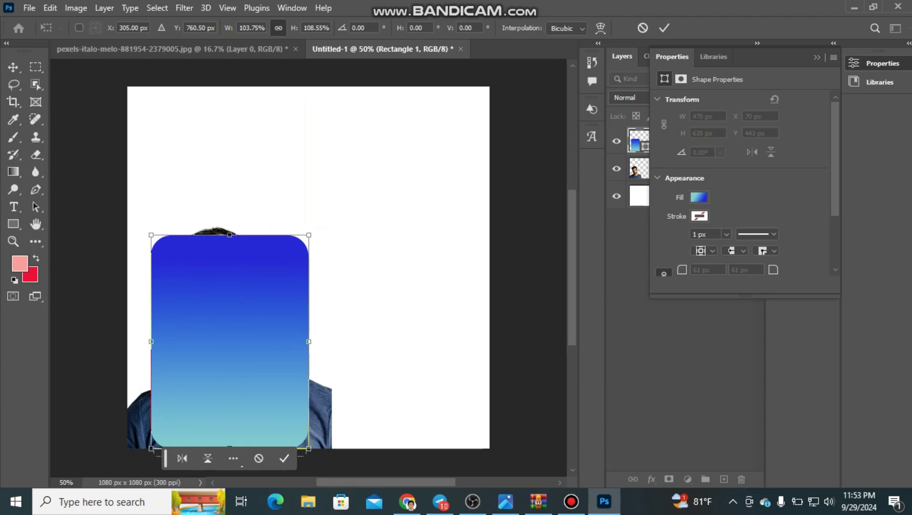
left_click_drag(229, 235, 257, 236)
key("Return")
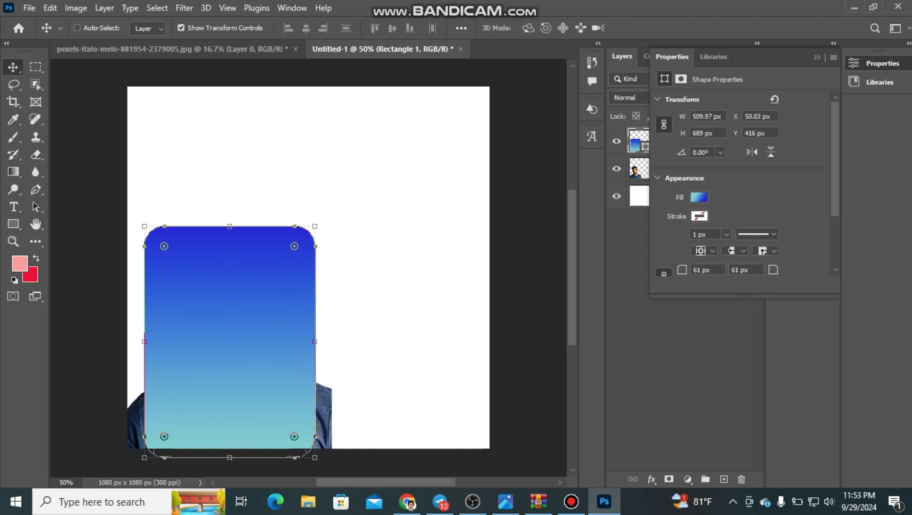
Place the rectangle's layer beneath the man cutout's layer and move both up the canvas with their lower edges aligned
left_click(833, 43)
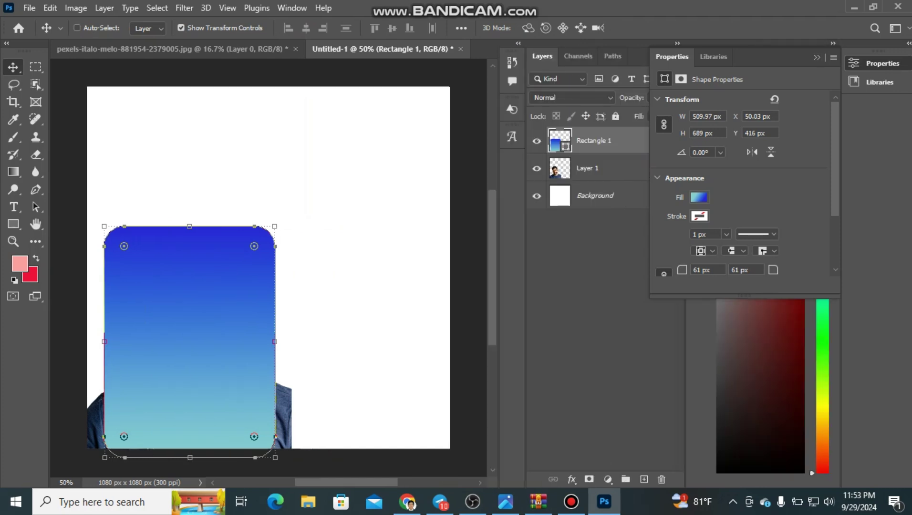
left_click_drag(592, 140, 592, 168)
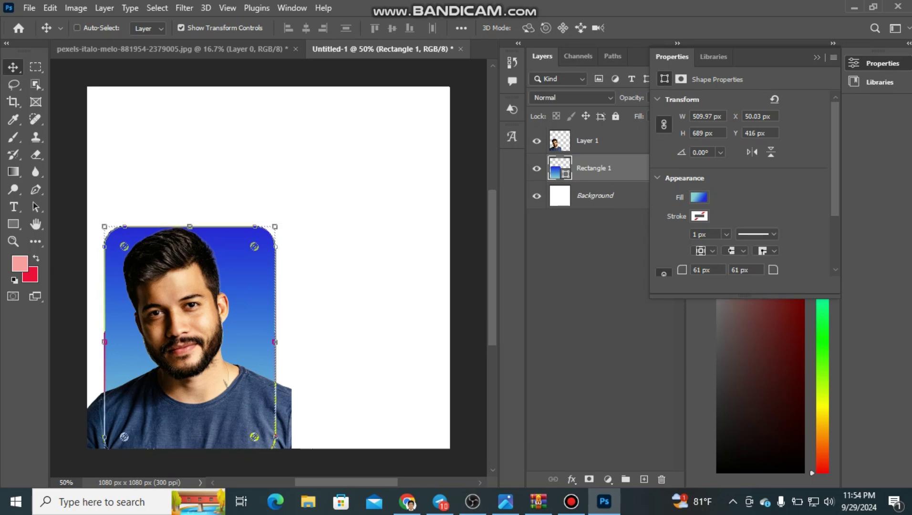
left_click_drag(251, 299, 251, 254)
left_click_drag(255, 392, 244, 326)
Add a layer mask to the man cutout's layer and select everything outside the rounded rectangle's outline
left_click(587, 141)
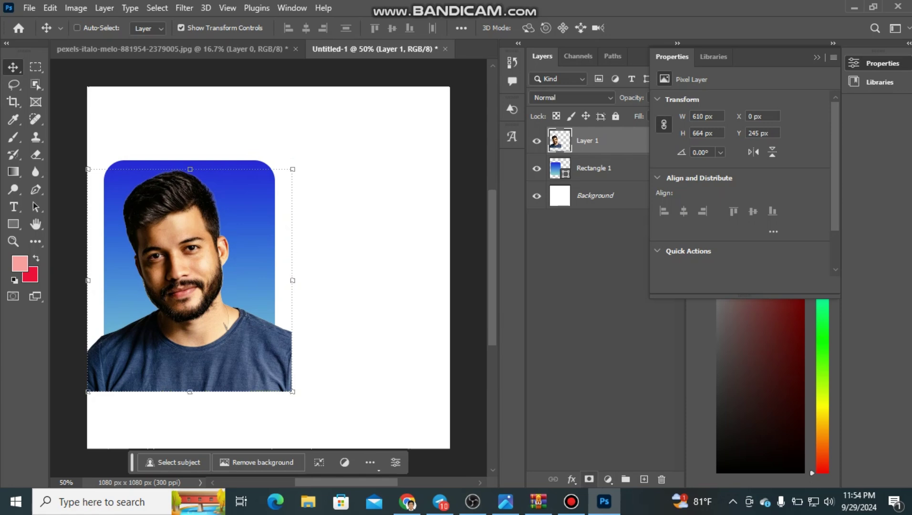
left_click(589, 479)
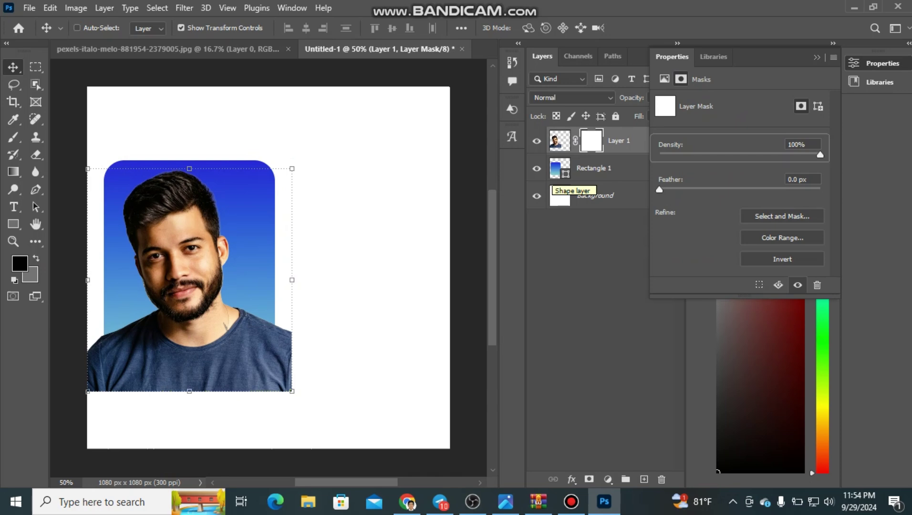
key("ctrl")
left_click(560, 168, "ctrl")
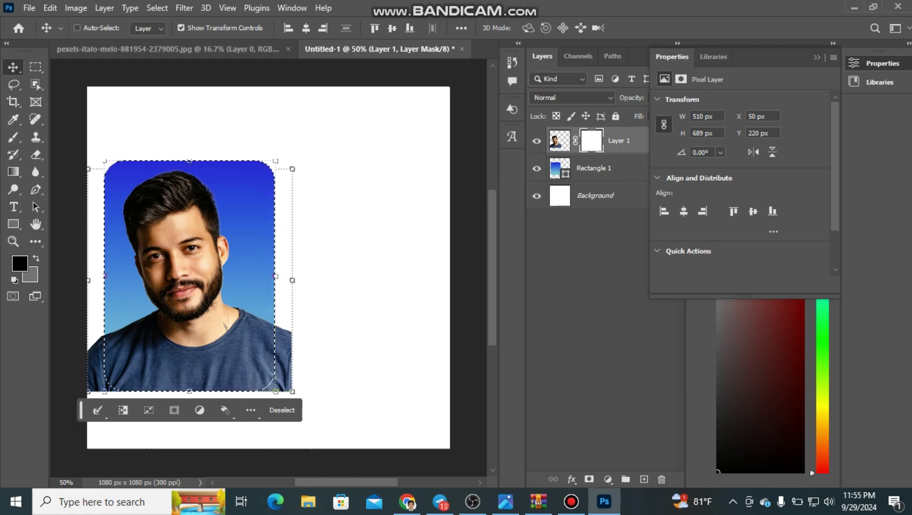
left_click(157, 7)
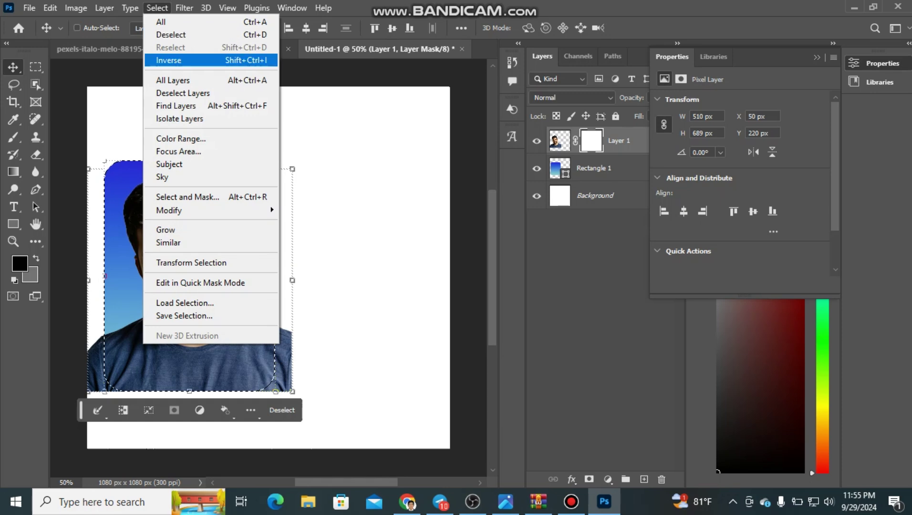
left_click(169, 60)
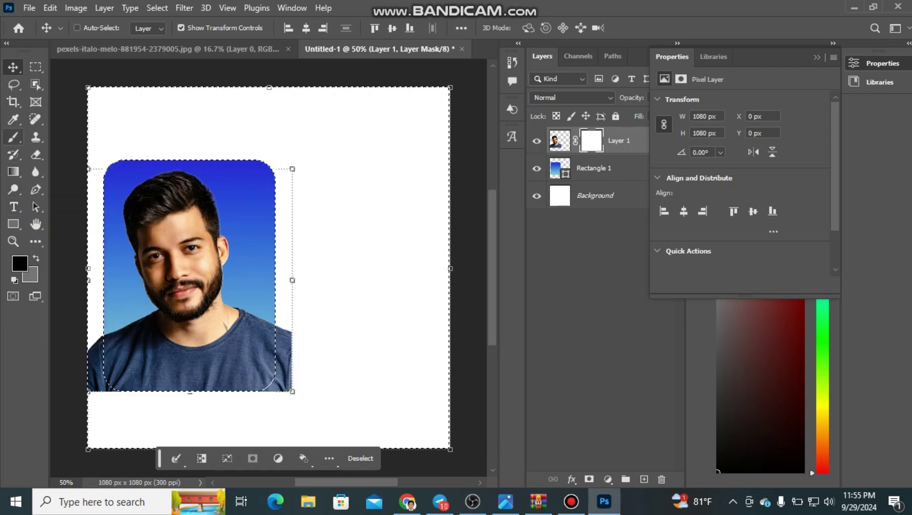
Paint black on the mask with a soft 417 px brush to hide the shirt outside the rectangle, and deselect
left_click(13, 137)
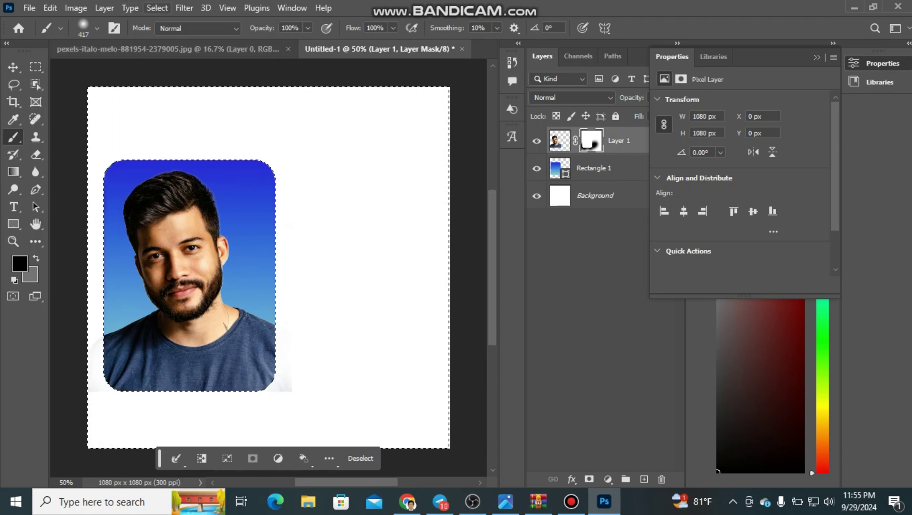
left_click(157, 8)
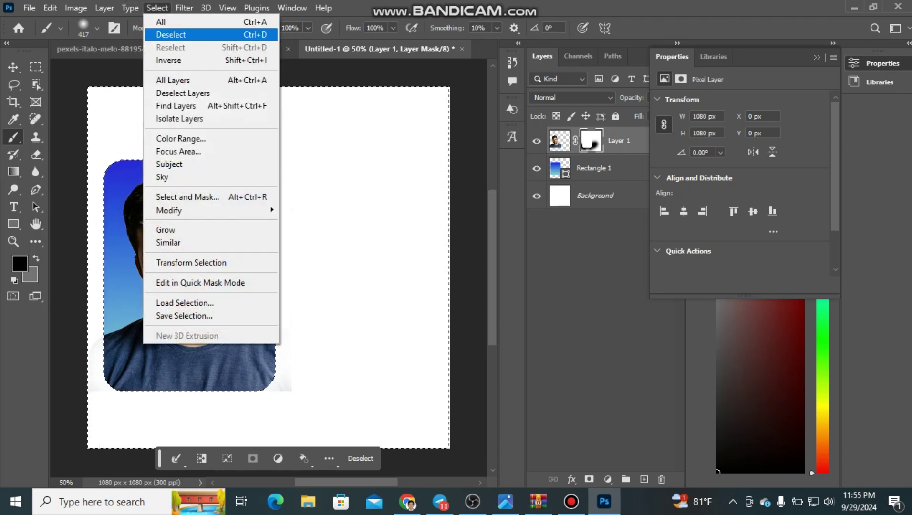
left_click(171, 34)
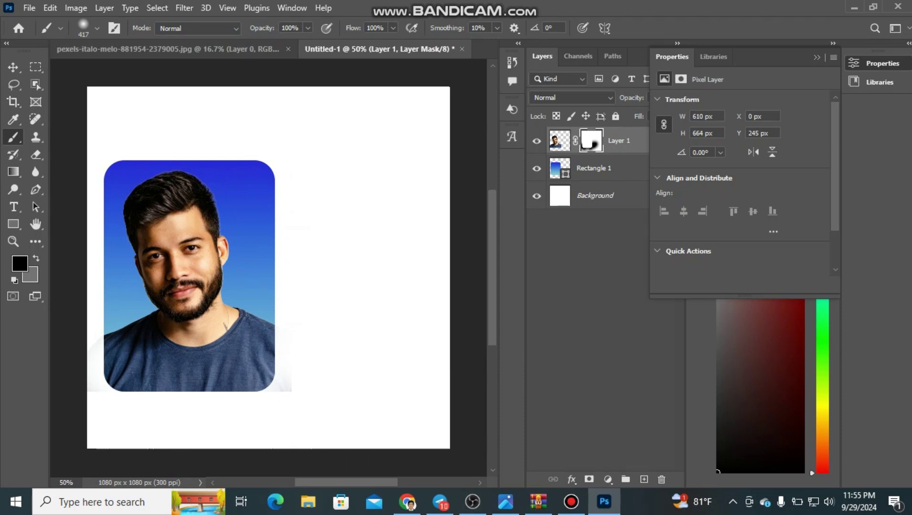